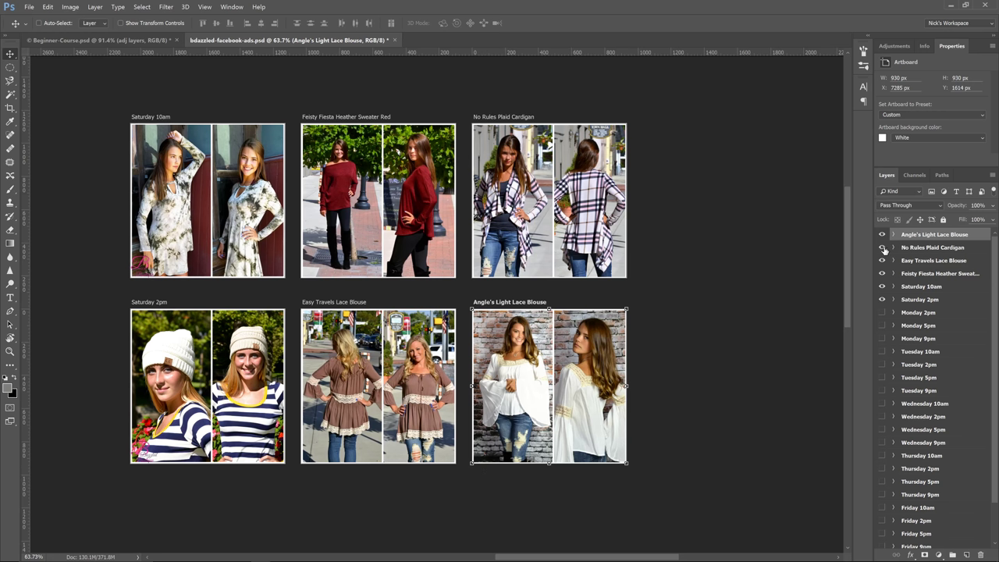
Step: Hide the other outfit artboards so only Angle's Light Lace Blouse stays visible
drag(883, 247, 883, 300)
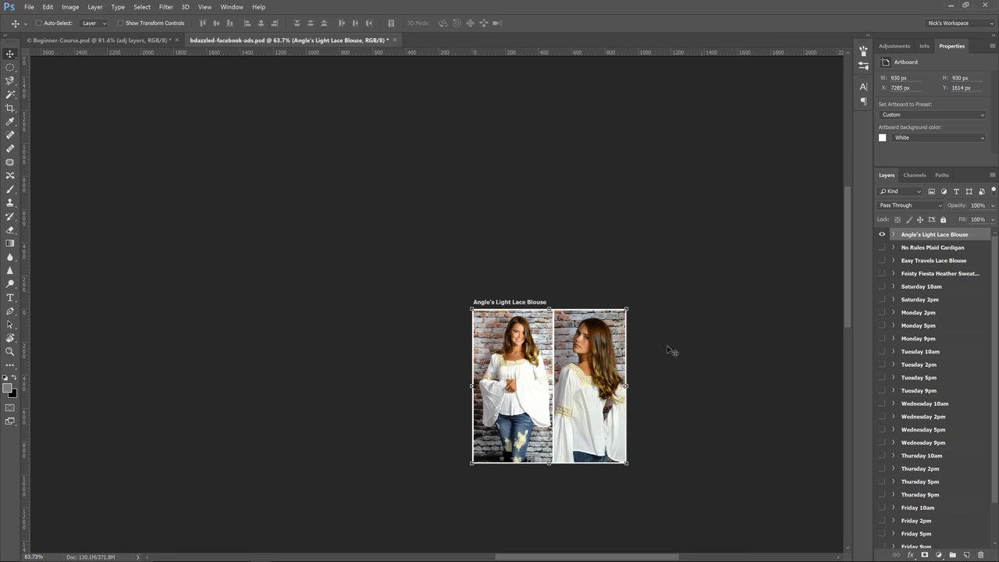
Step: Zoom in on the Angle's Light Lace Blouse artboard and center it in the view
key(z)
click(617, 370)
key(space)
drag(617, 370, 512, 251)
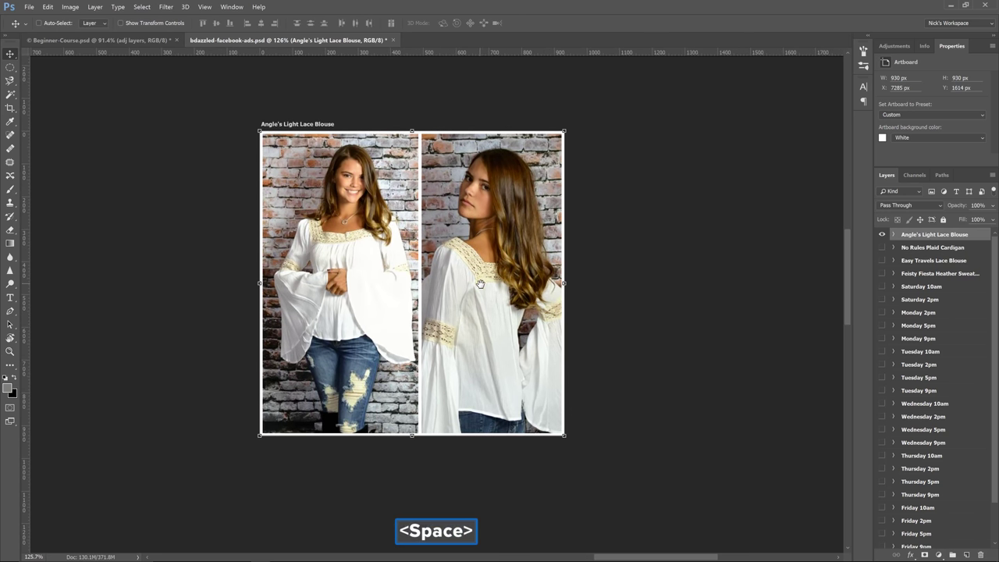
key(v)
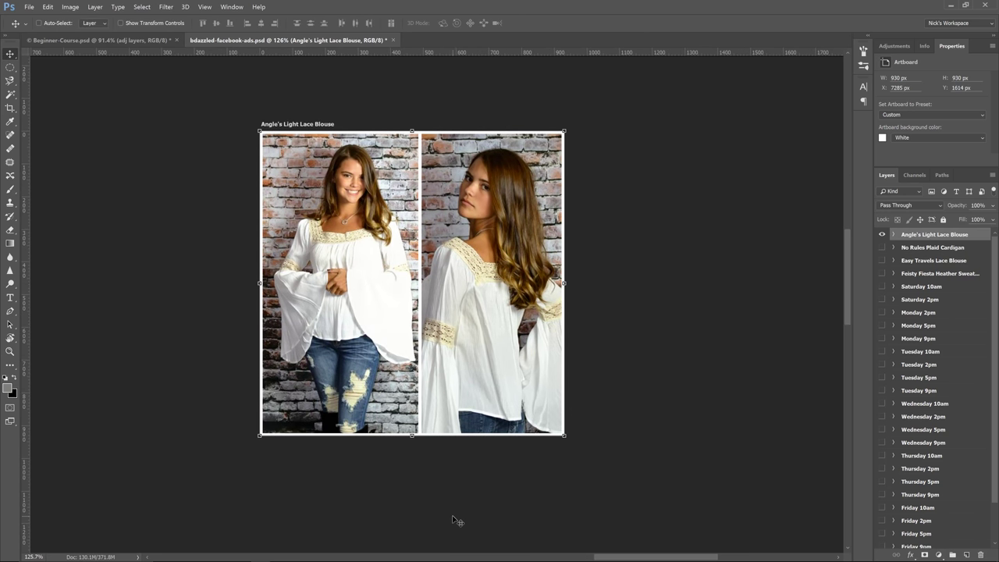
key(v)
click(434, 525)
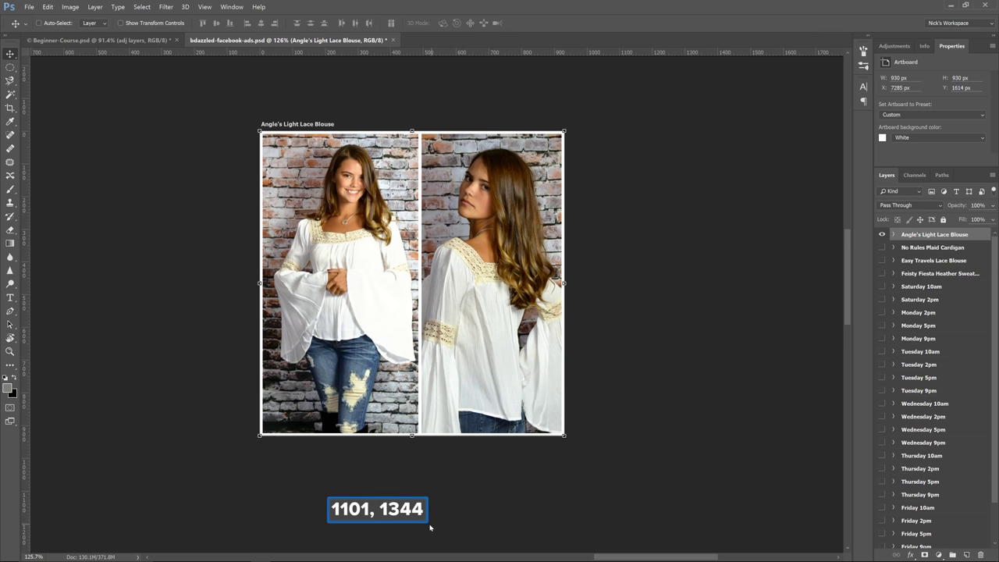
key(v)
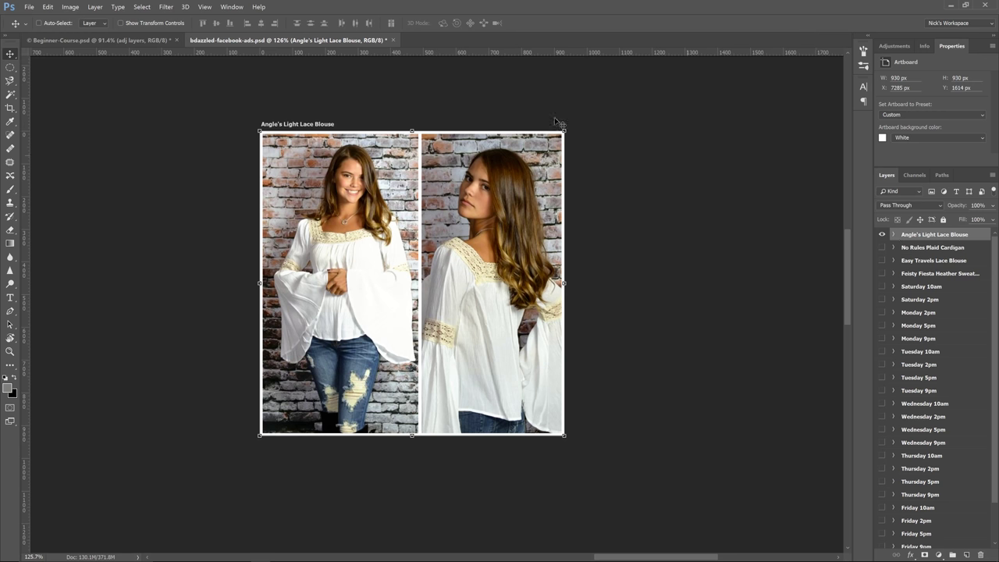
Step: Expand the artboard group and hide the DSC_2056 and DSC_2047 photo layers
click(894, 237)
key(shift+v)
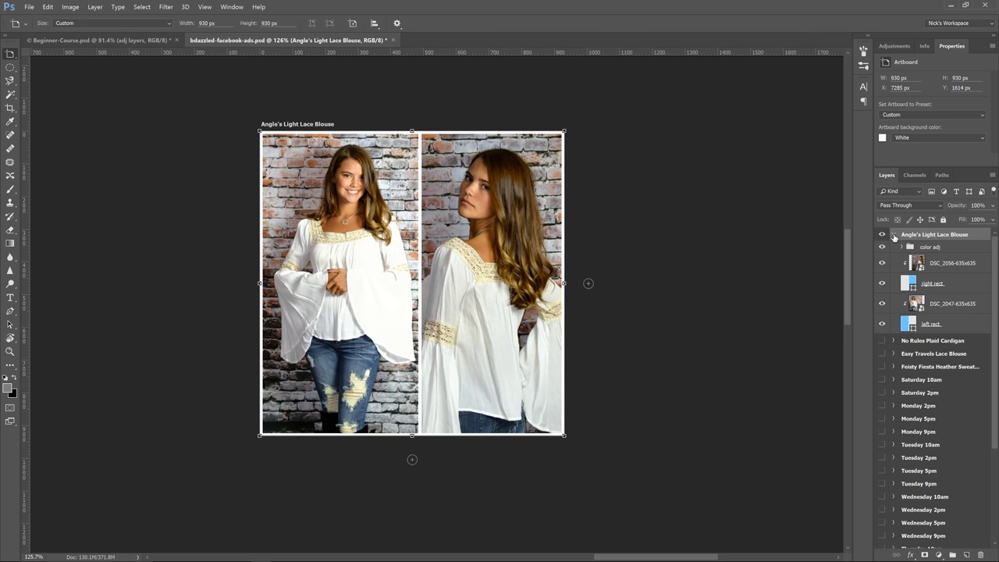
click(971, 325)
key(shift+v)
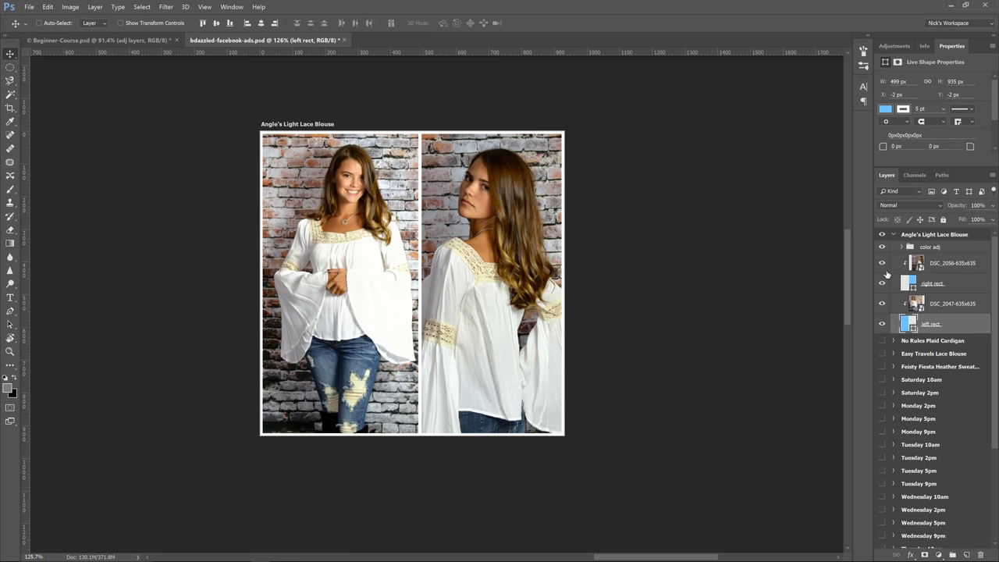
click(882, 264)
click(883, 304)
Step: Try moving the left and right blue rectangles, undoing both moves
click(950, 287)
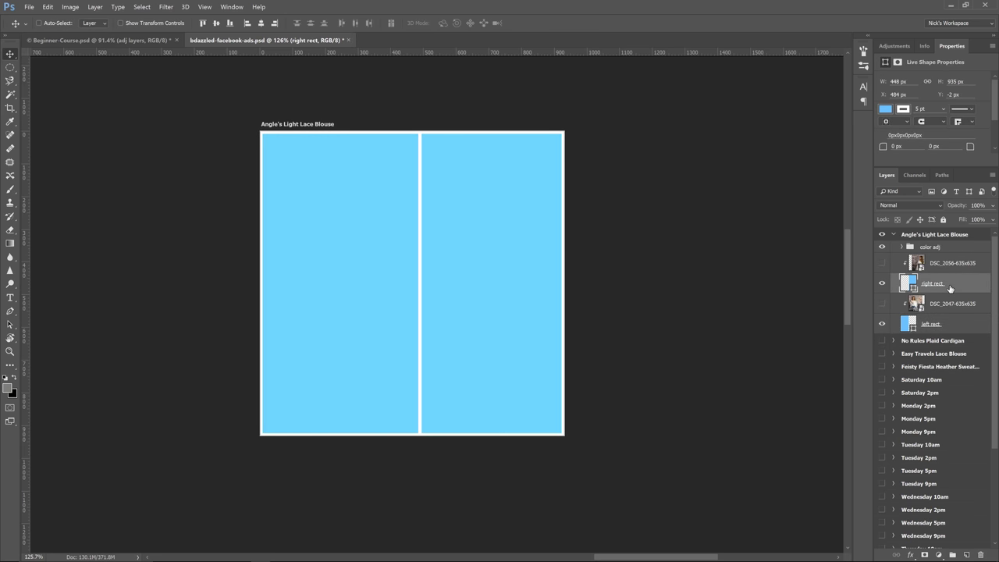
click(954, 331)
drag(382, 311, 398, 294)
key(ctrl+z)
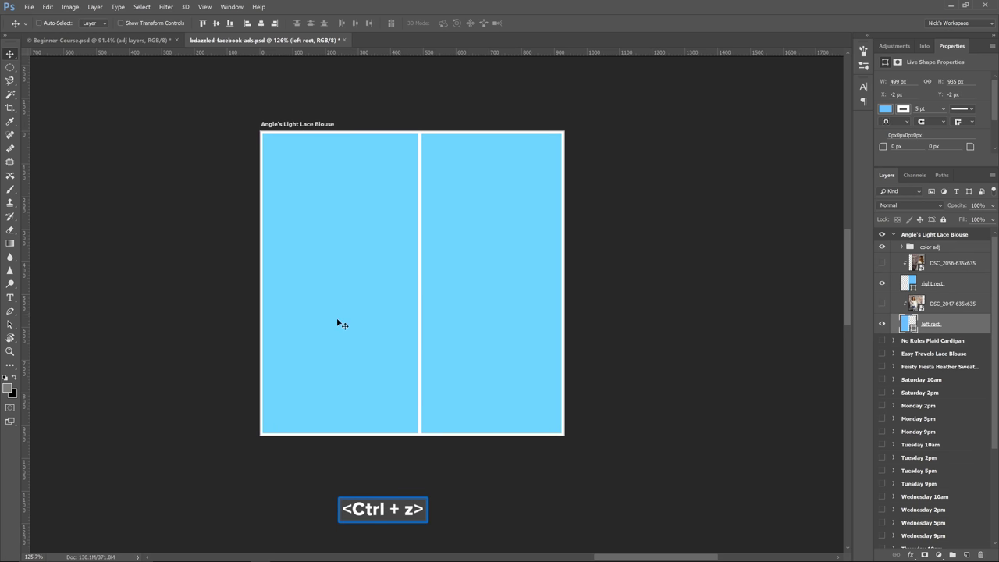
click(957, 283)
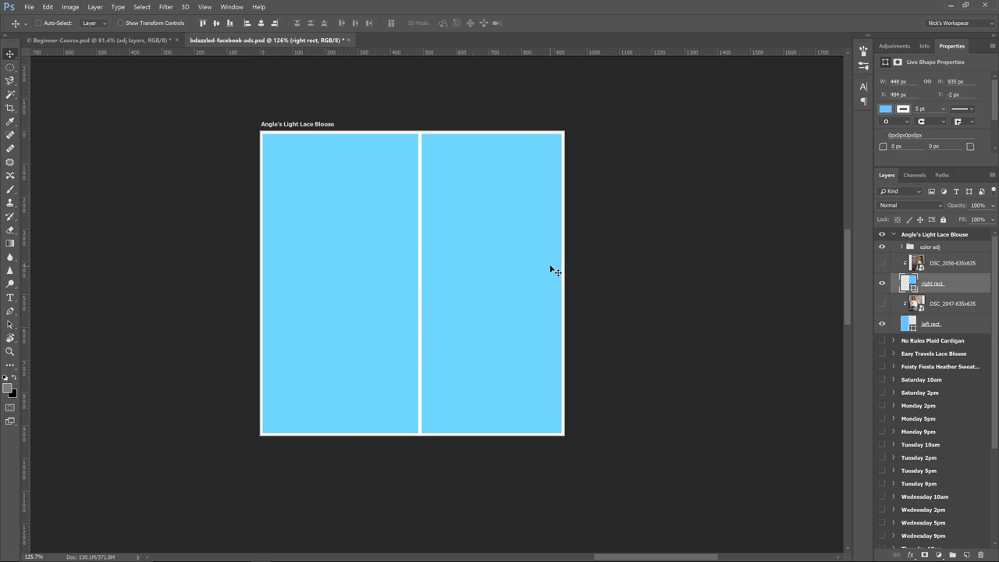
drag(541, 278, 460, 291)
key(ctrl+z)
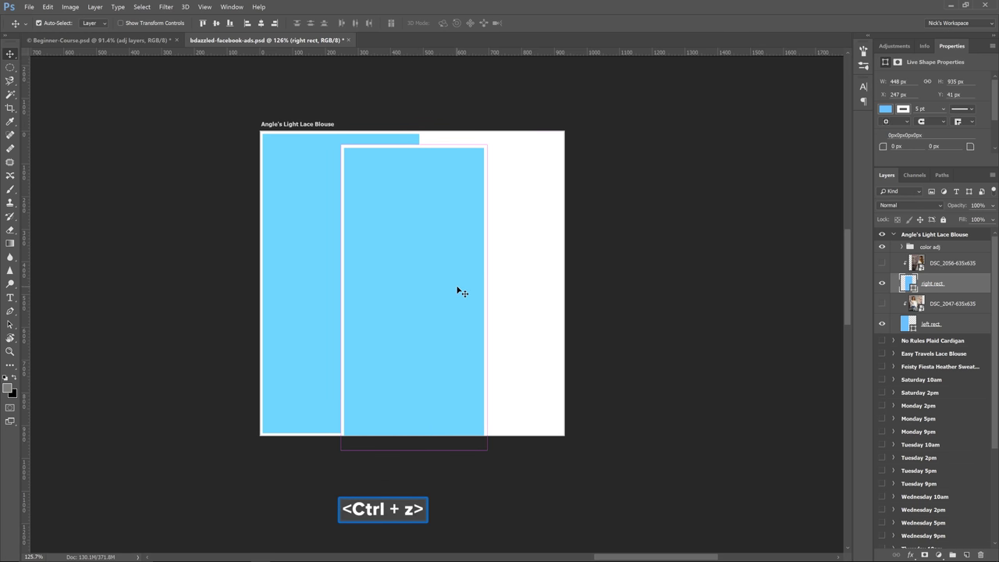
Step: Show DSC_2047 and DSC_2056 again, then hide both to leave two empty blue frames
click(961, 327)
drag(951, 305, 937, 281)
click(883, 304)
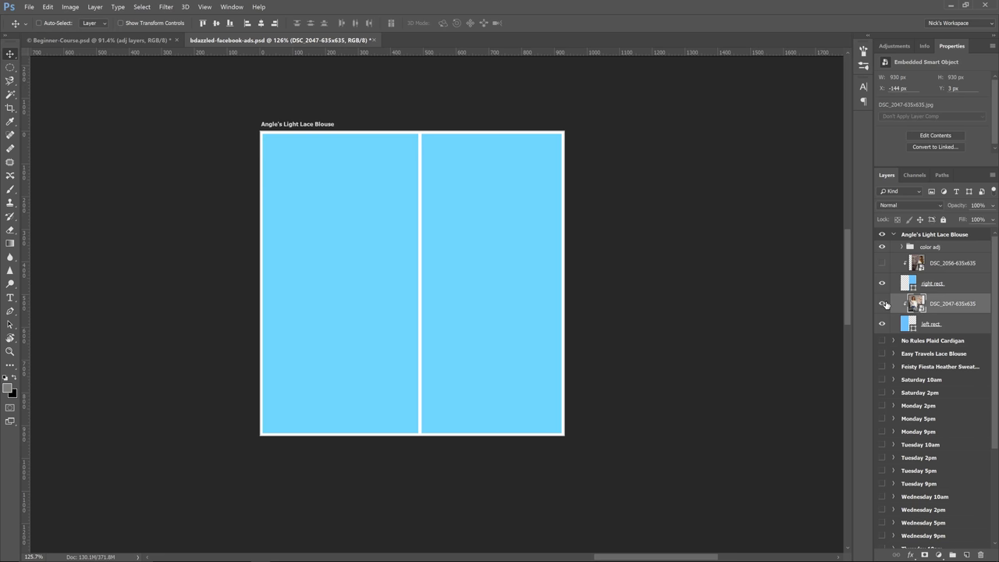
click(881, 264)
click(882, 265)
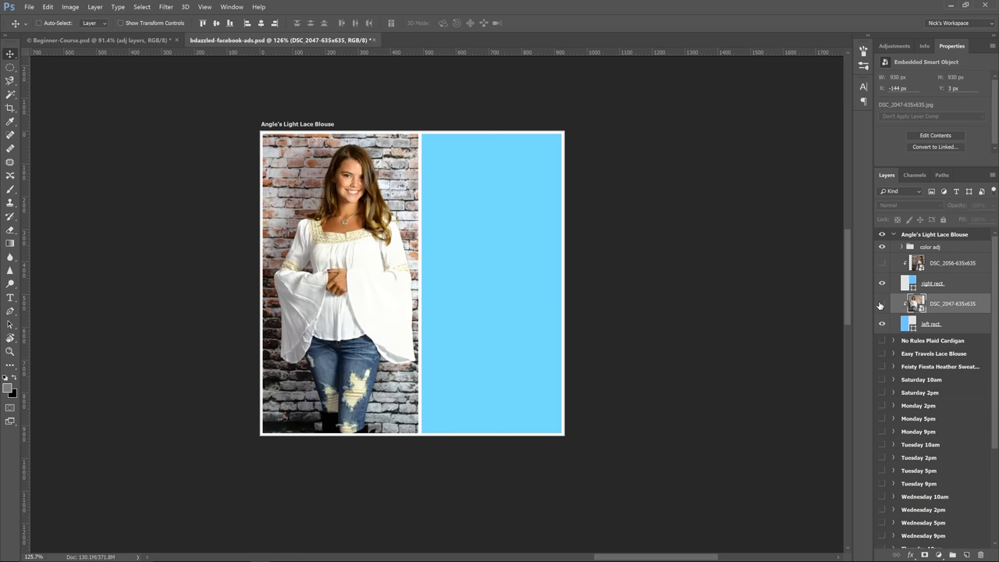
click(881, 304)
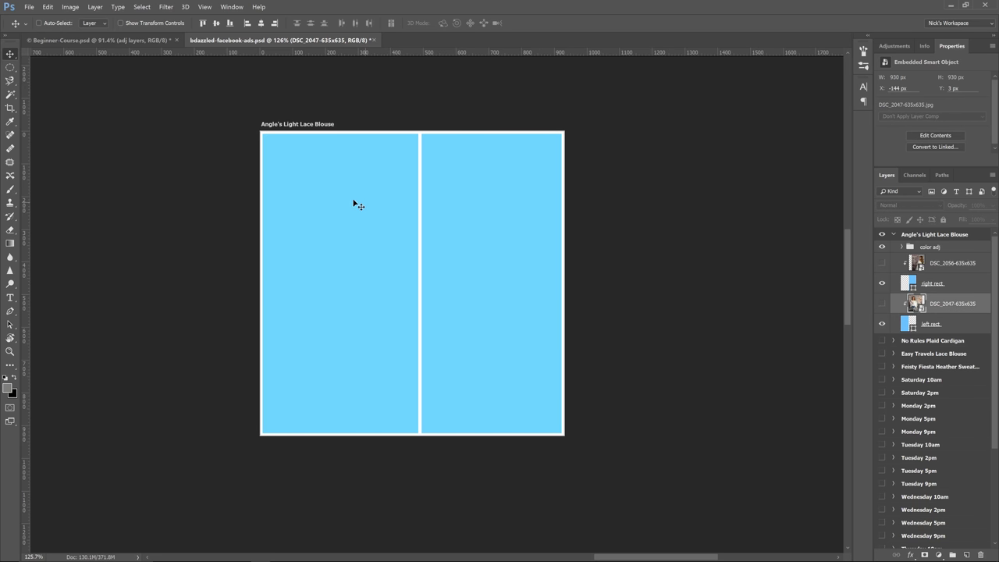
Step: Place DSC_1816-421x635.jpg as an embedded layer in the artboard
click(29, 7)
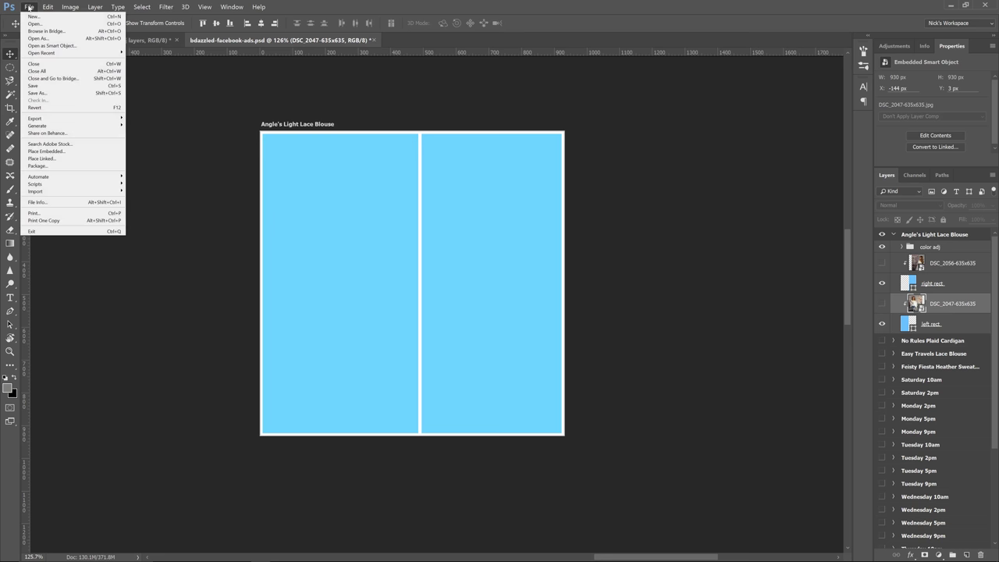
click(55, 151)
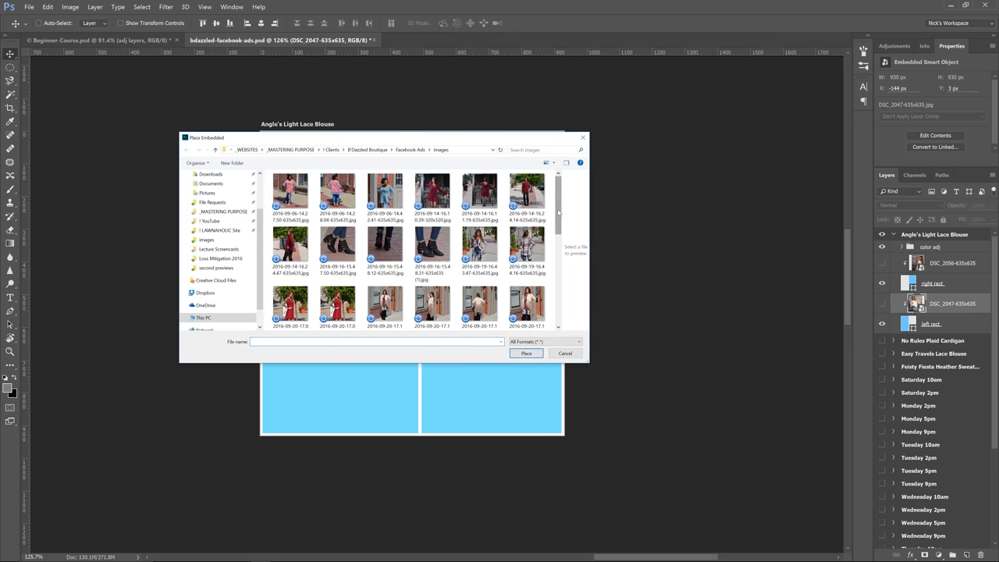
drag(557, 218, 562, 279)
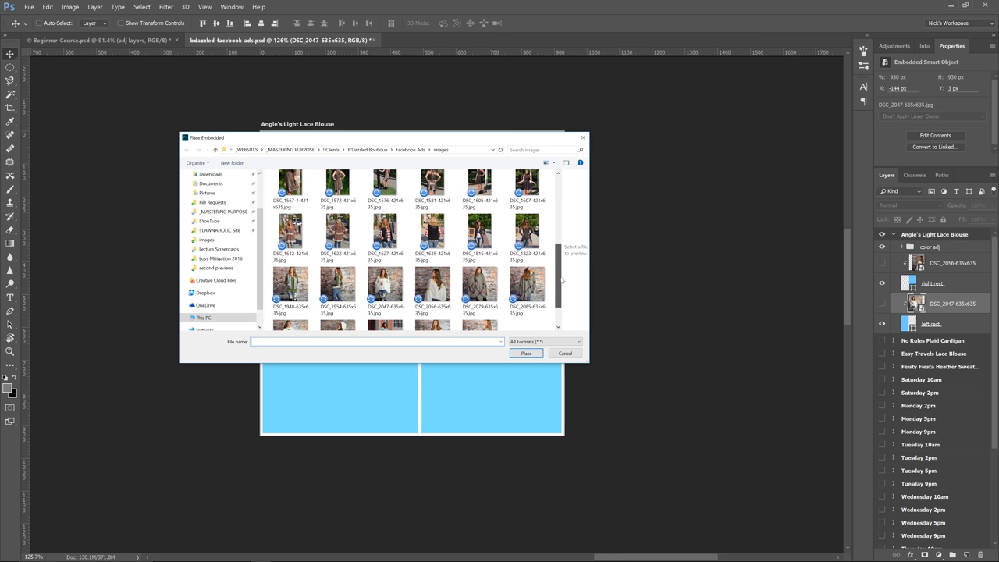
click(480, 231)
ctrl+click(479, 231)
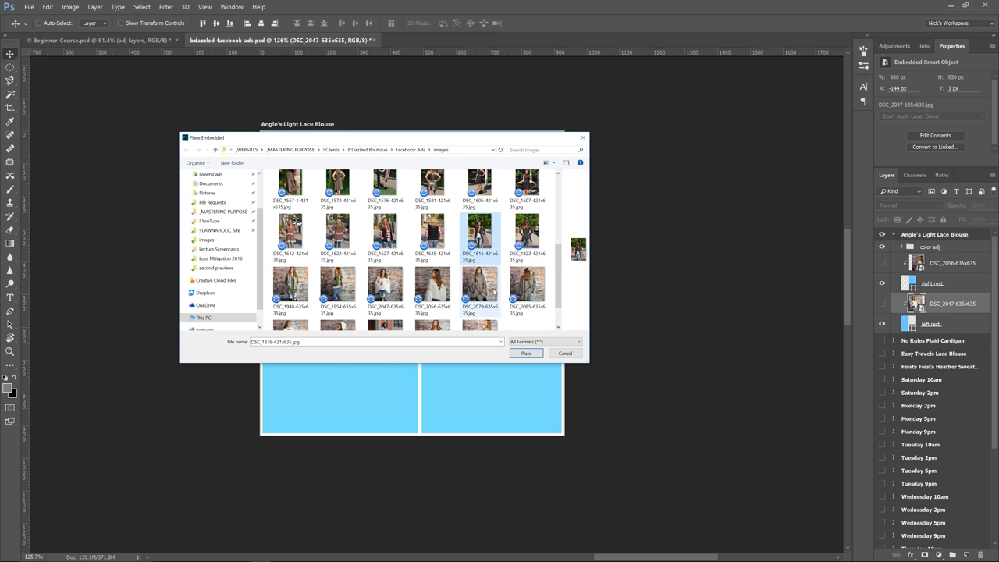
click(526, 352)
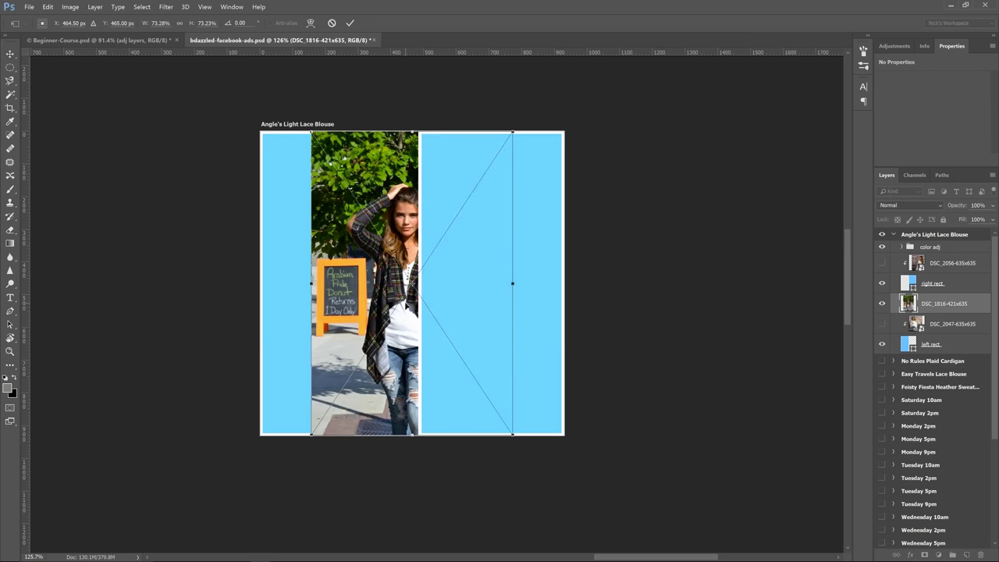
key(Return)
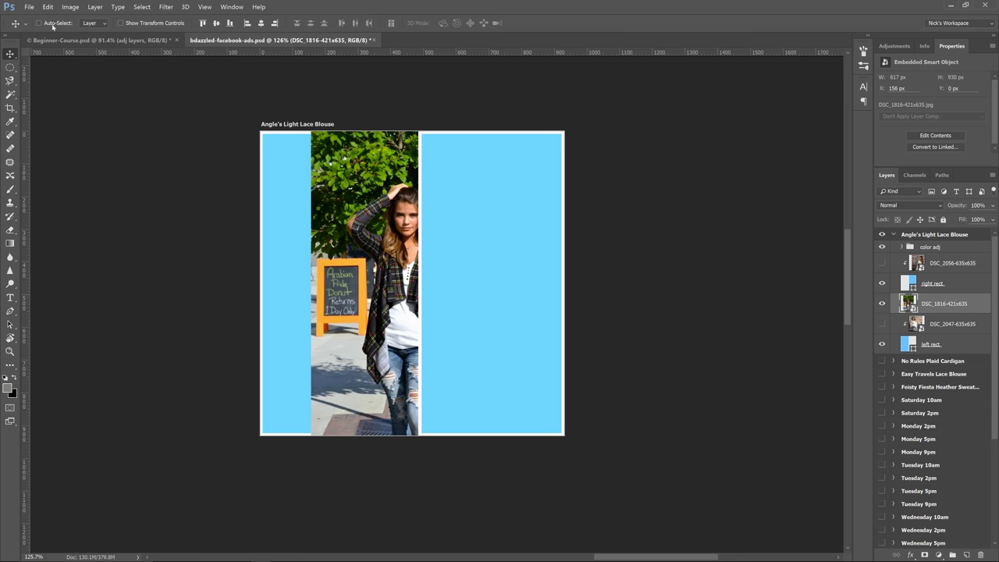
Step: Place DSC_1823-421x635.jpg as a second embedded layer in the artboard
click(29, 6)
click(48, 148)
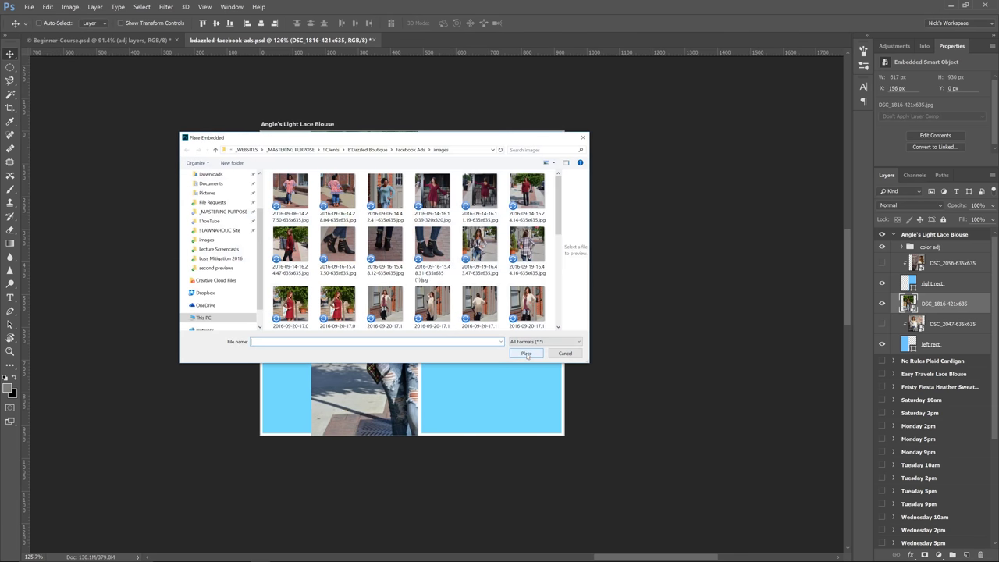
drag(558, 205, 571, 277)
click(527, 215)
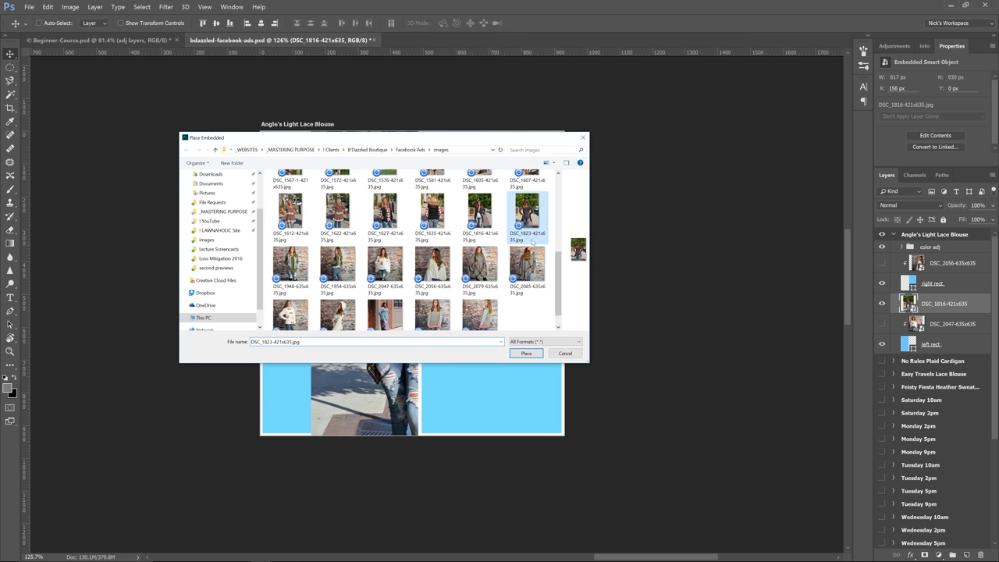
click(526, 353)
key(Return)
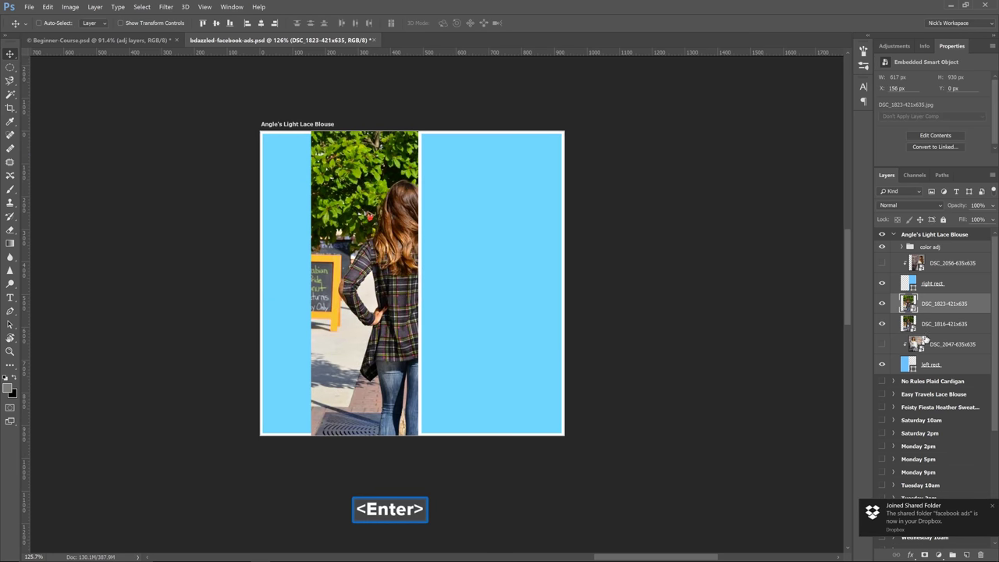
Step: Move DSC_1823 above the right rect and DSC_1816 above the left rect in the layer stack
drag(940, 304, 943, 278)
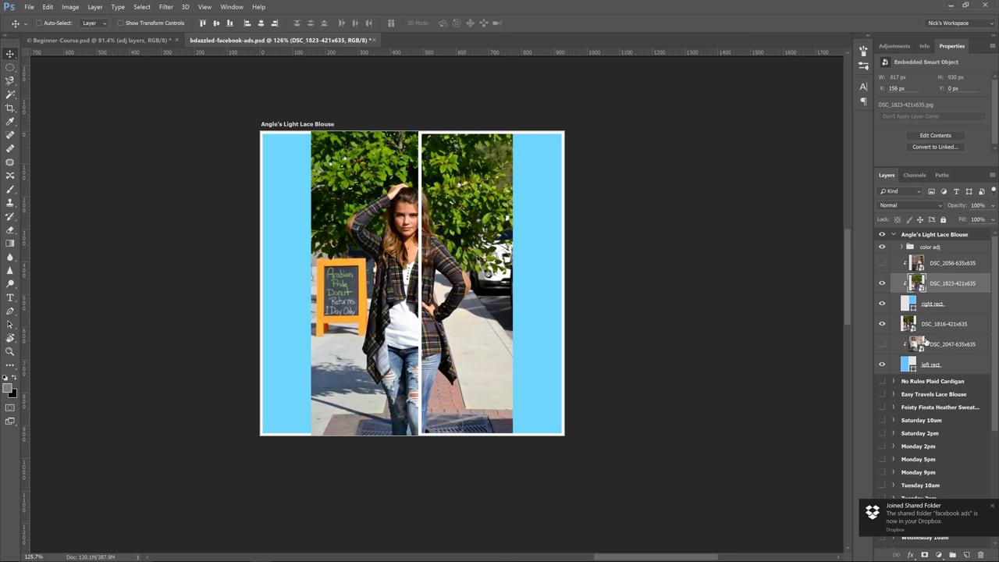
drag(928, 323, 932, 358)
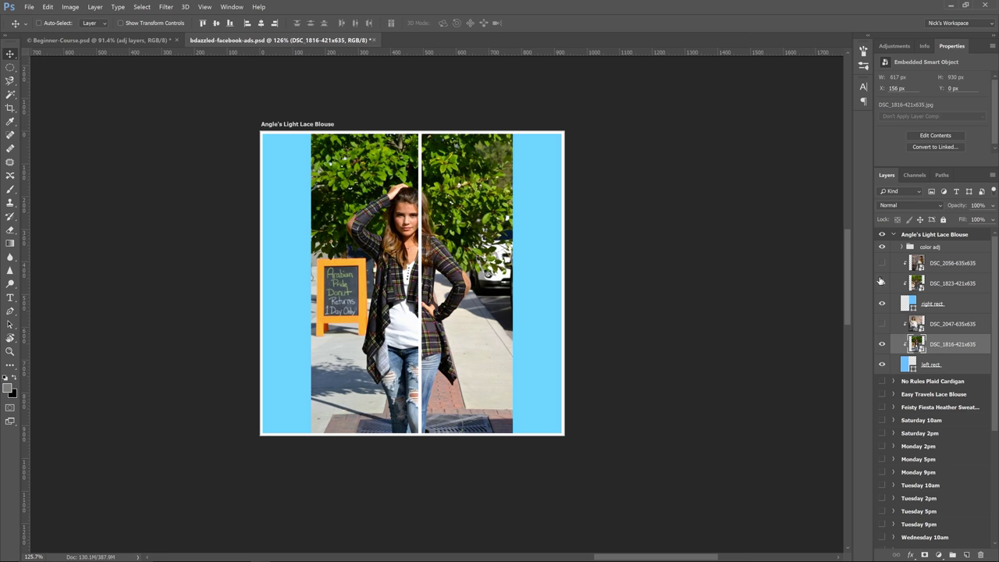
Step: Release the DSC_1823 and DSC_1816 photos from their frames and nudge the front photo
click(946, 286)
key(alt)
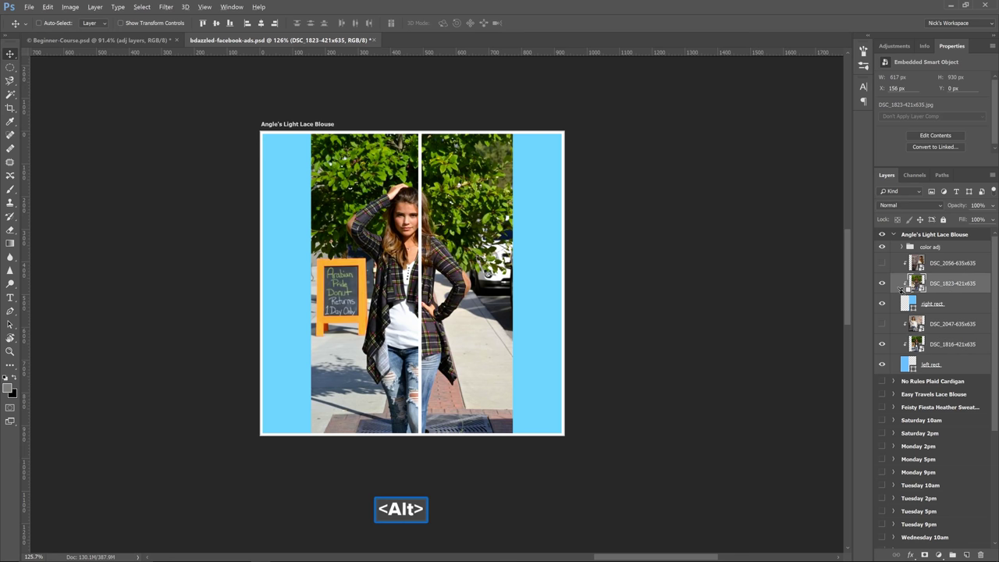
alt+click(895, 287)
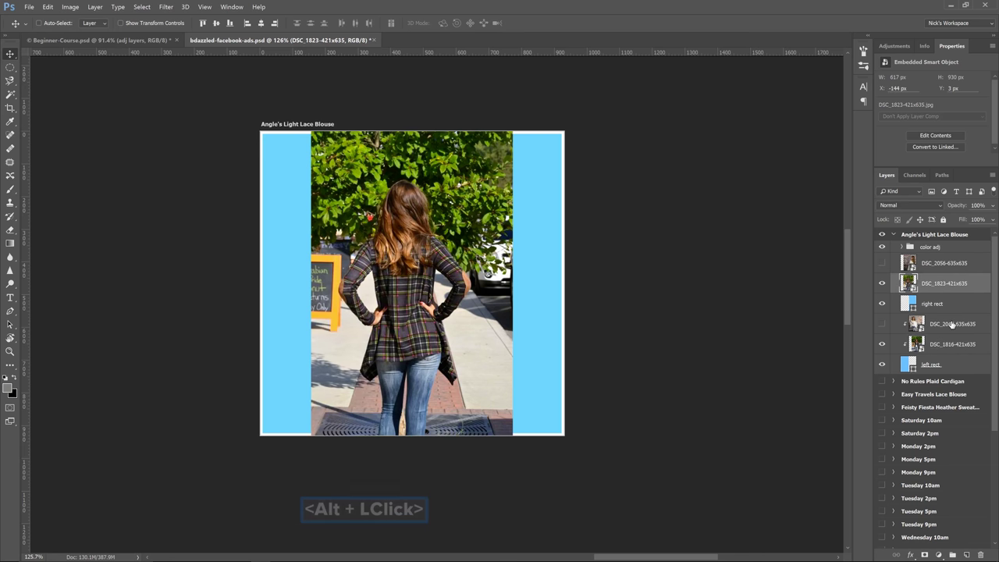
click(946, 344)
alt+click(935, 331)
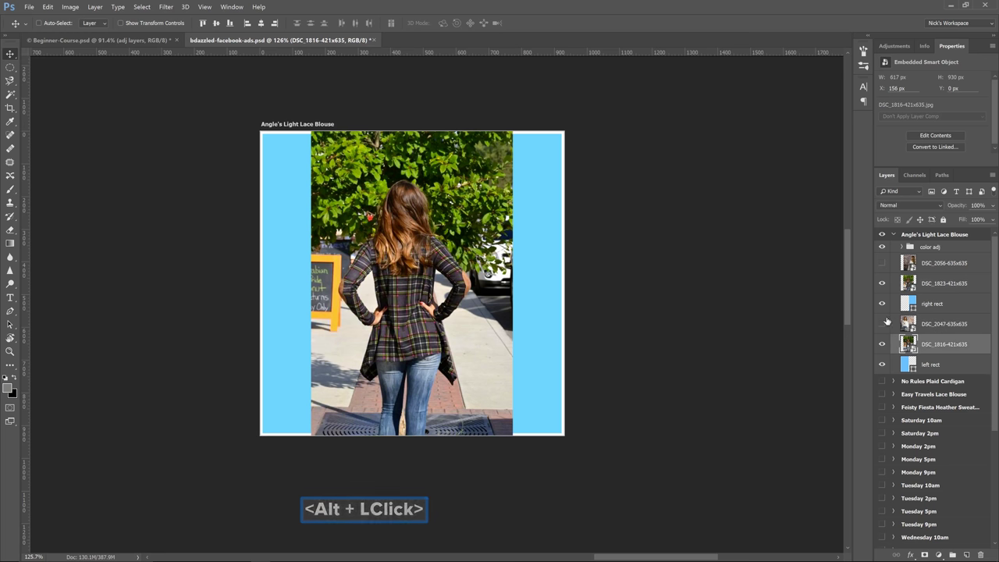
drag(476, 333, 547, 265)
Step: Clip DSC_1816 into the left rect and position it to fill the left frame
click(947, 284)
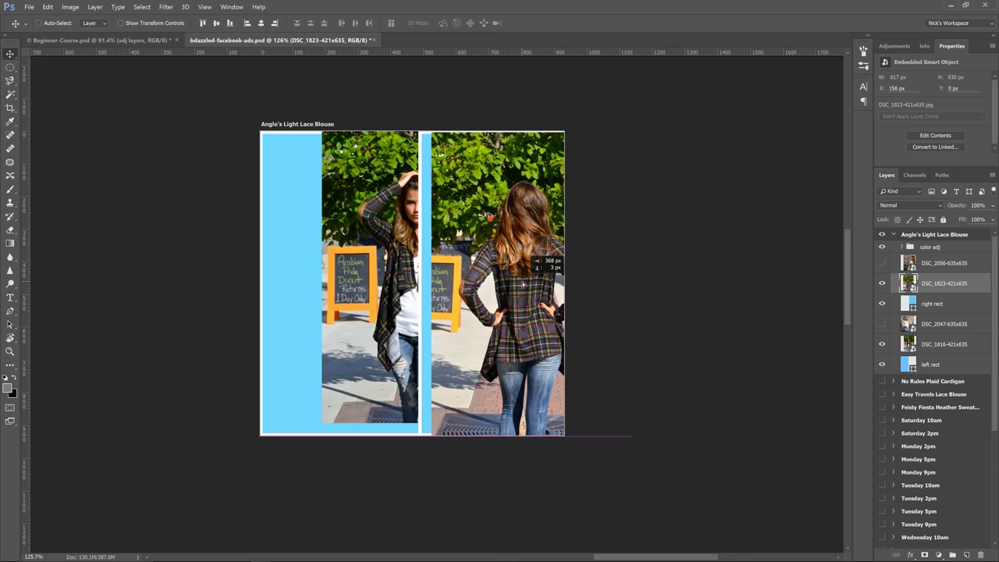
click(929, 345)
drag(481, 117, 404, 131)
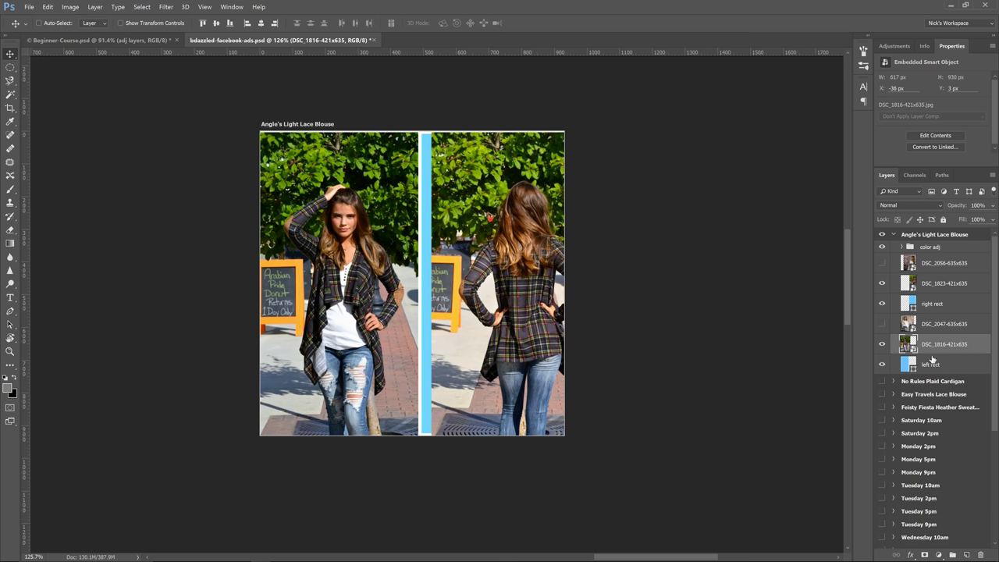
key(alt)
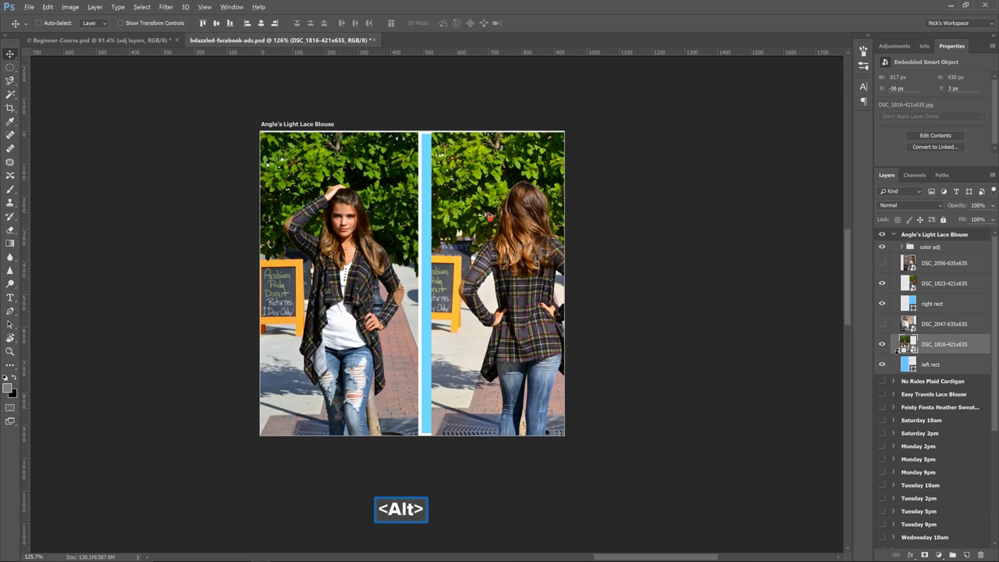
alt+click(898, 352)
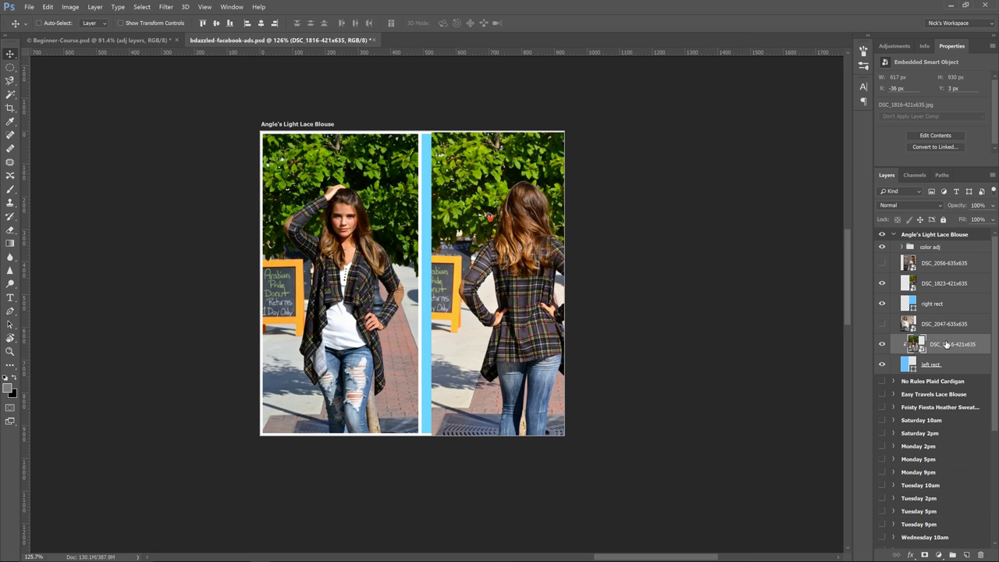
drag(300, 305, 325, 431)
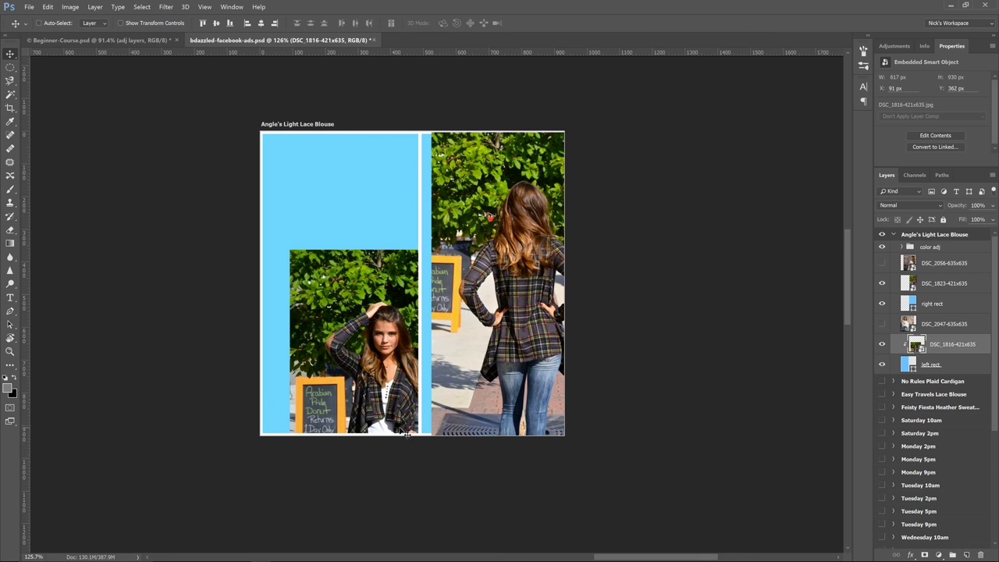
drag(372, 375, 322, 249)
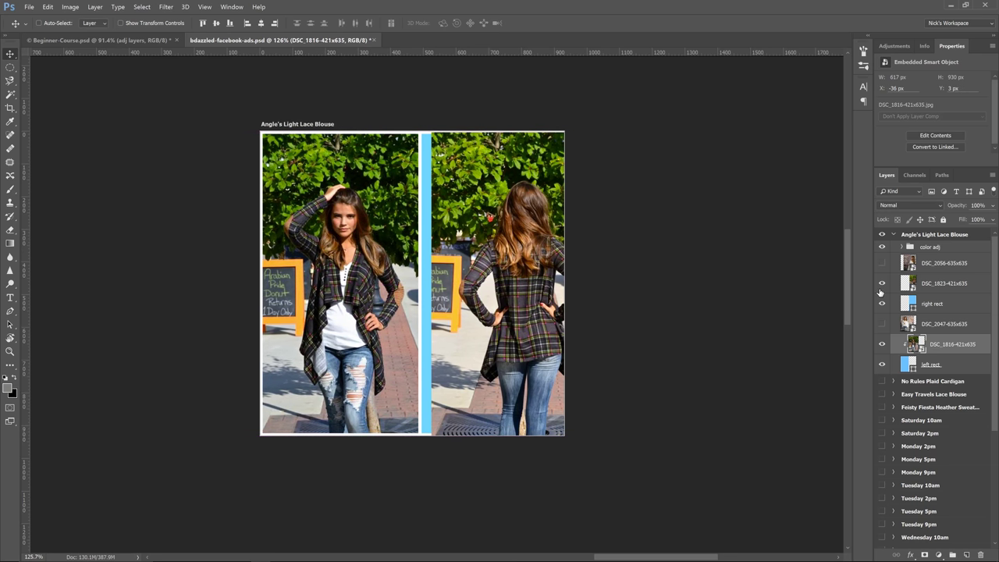
click(952, 285)
Step: Clip DSC_1823 into the right rect and shift it left to X 418 px, Y 3 px
key(alt)
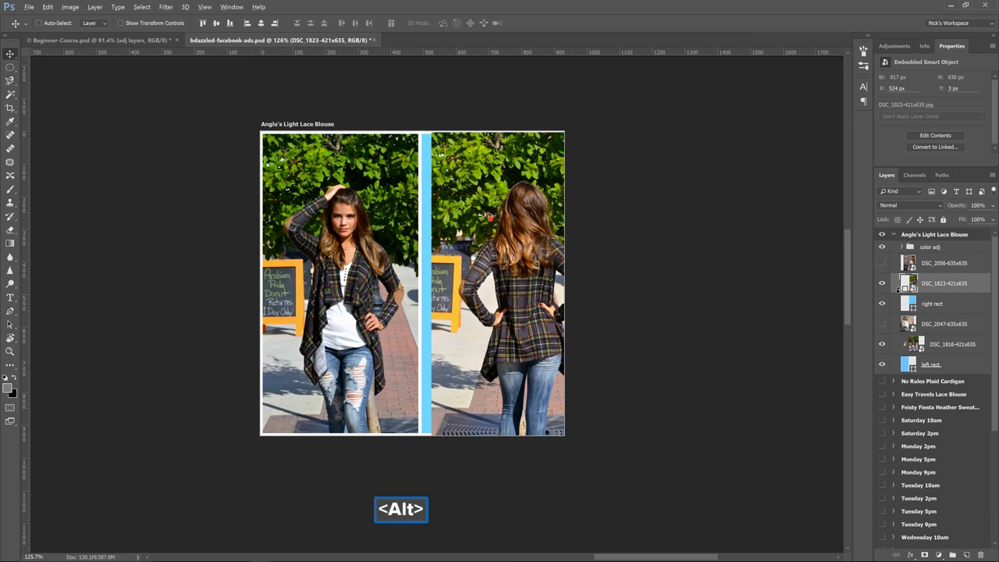
alt+click(900, 289)
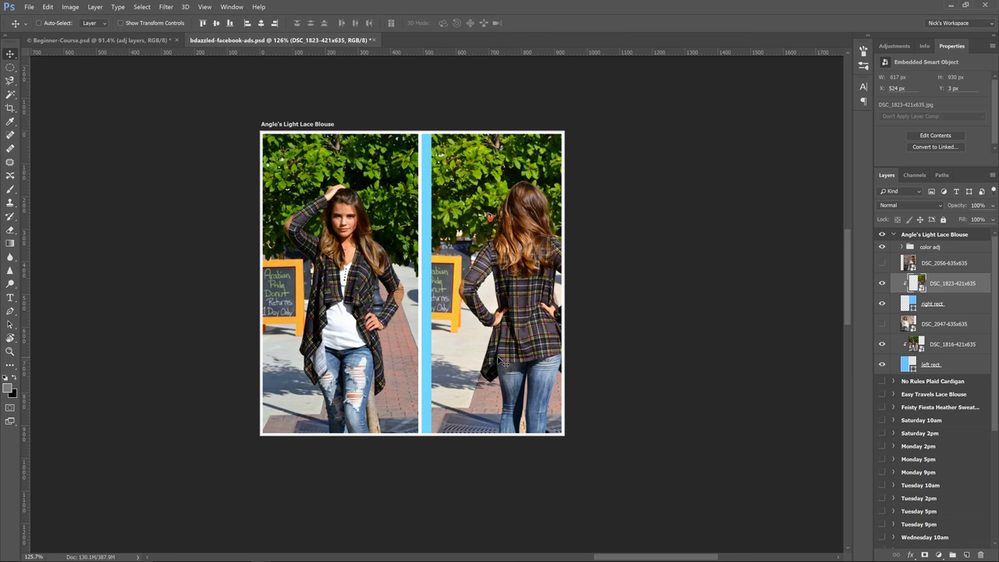
drag(504, 361, 474, 357)
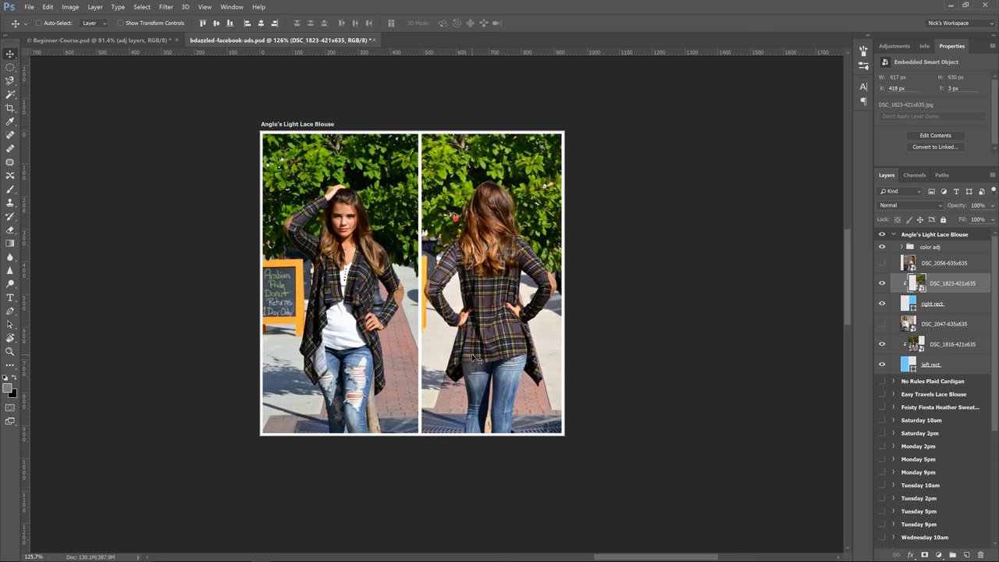
Step: Show the 'color adj' group again and rename the artboard 'Plaid Cardigan'
click(883, 248)
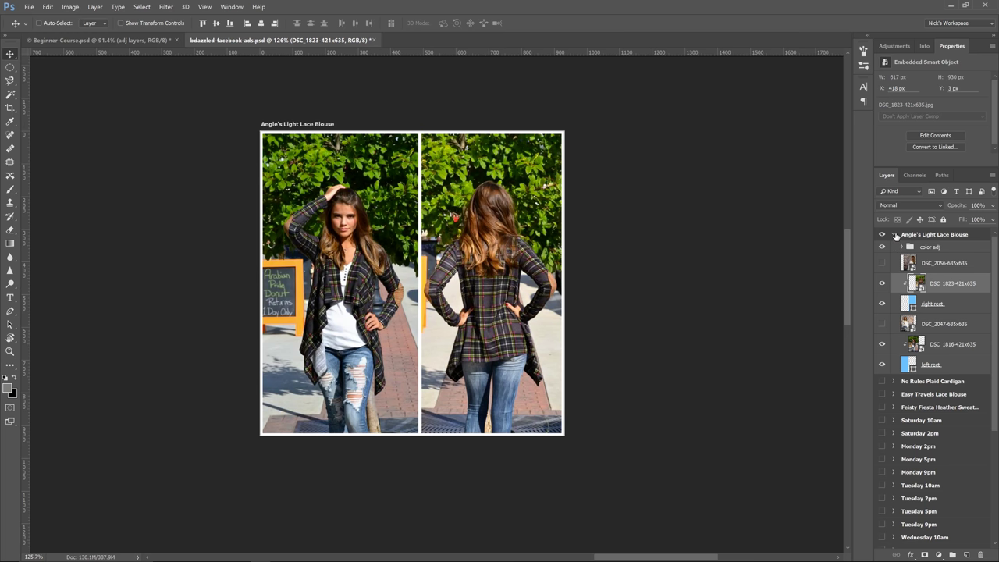
click(896, 235)
double_click(915, 235)
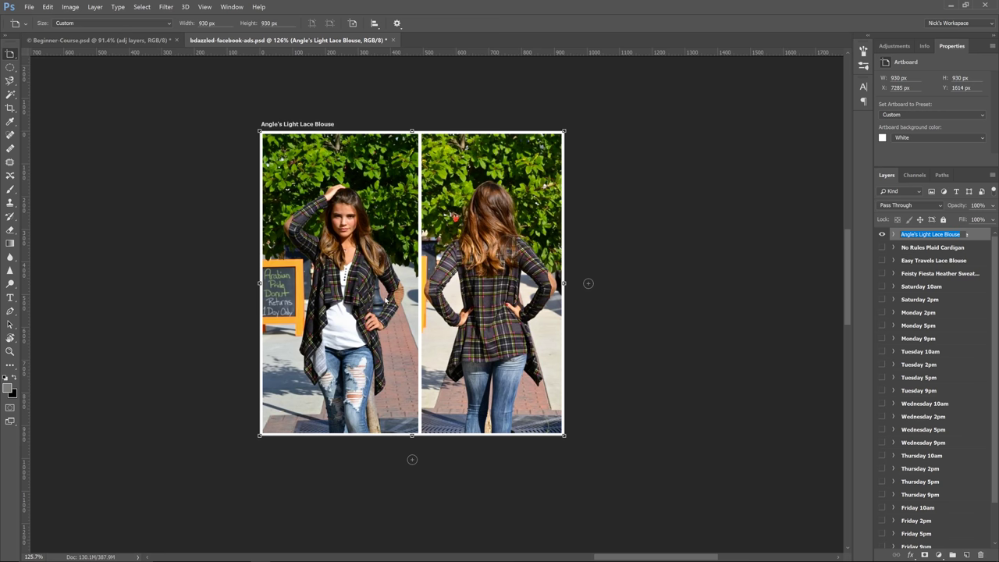
text(Plaid )
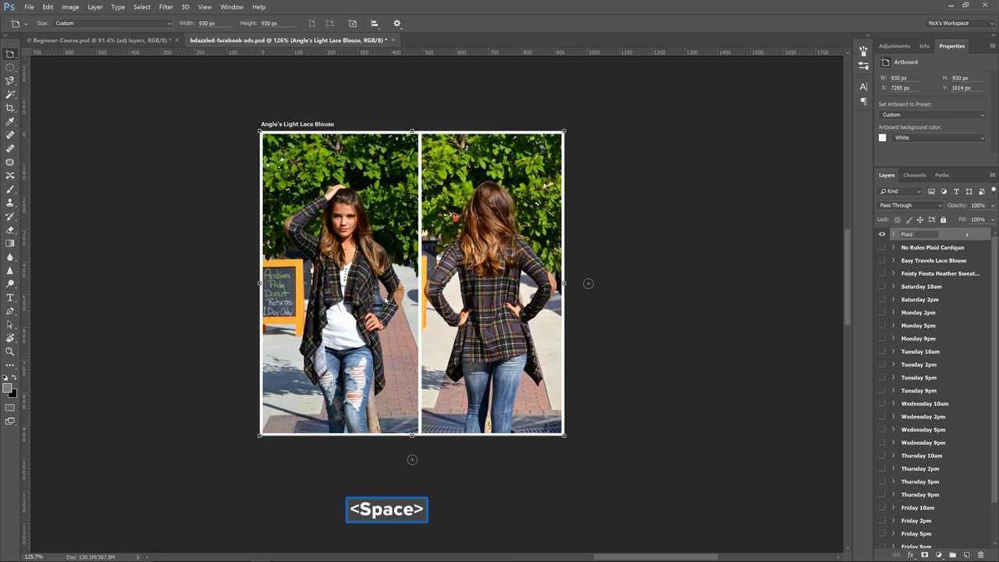
text(Cardi)
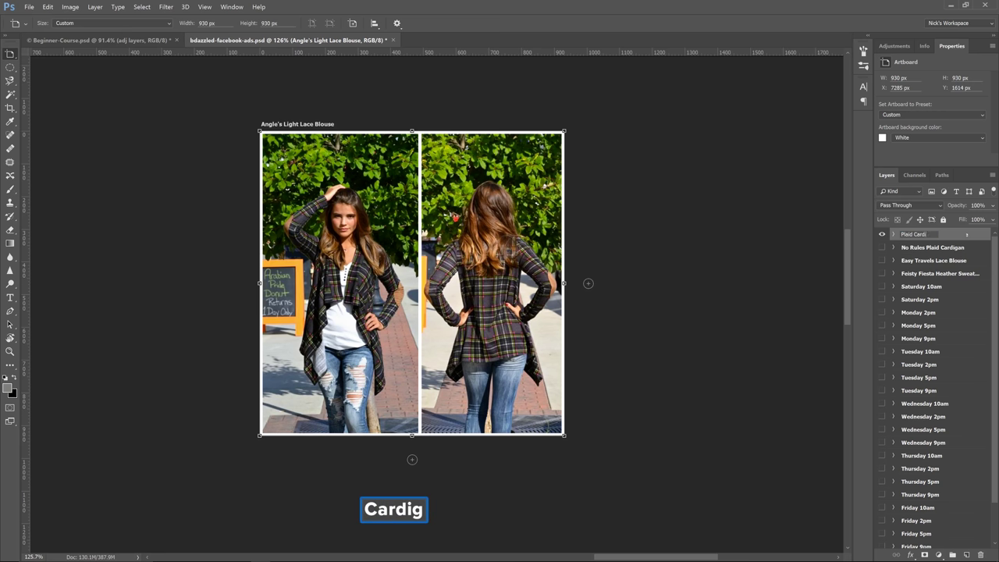
text(gan)
key(Return)
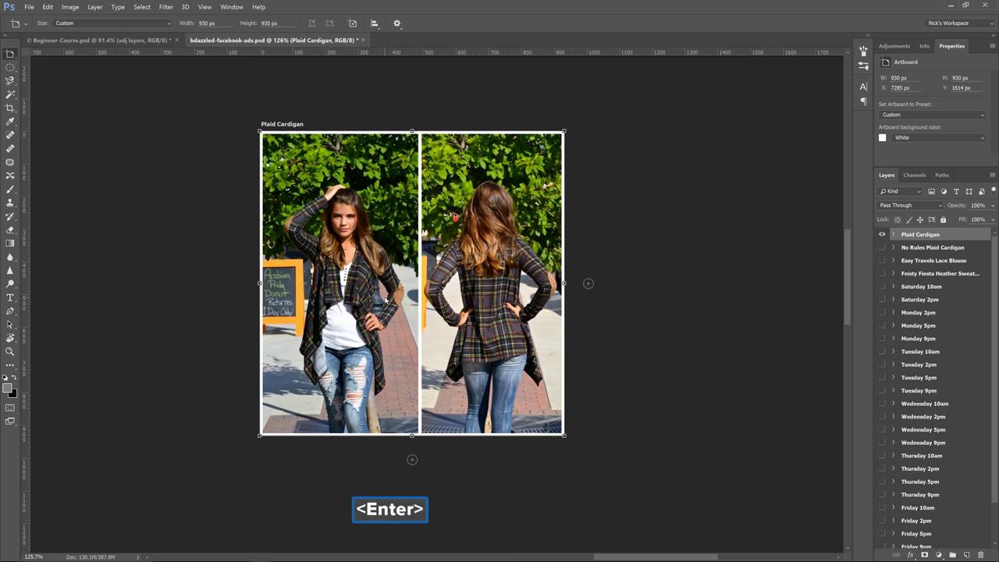
Step: Quick Export the artboard as JPG and create a 'Week of Oct 22' folder in Daily FB Posts
right_click(921, 238)
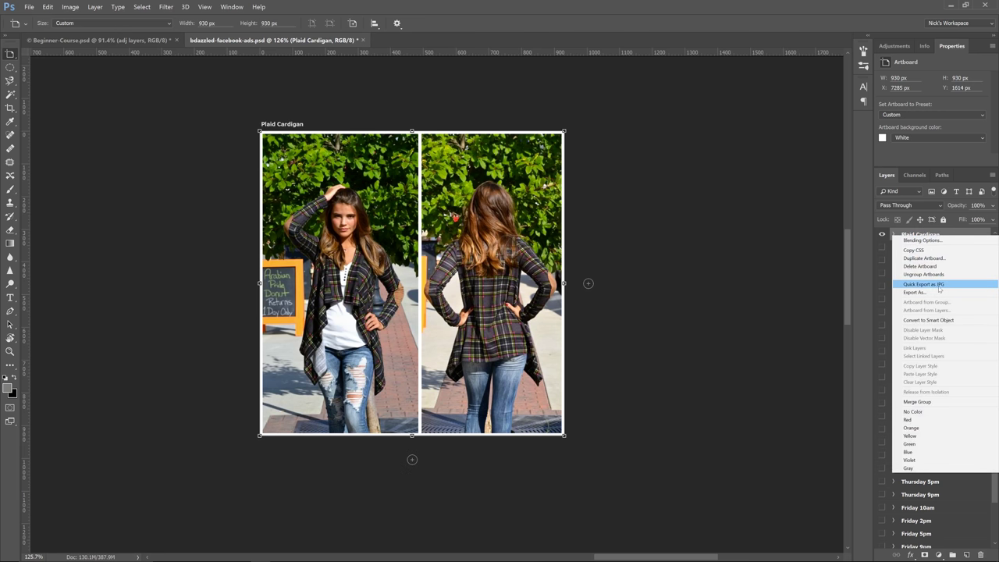
click(943, 286)
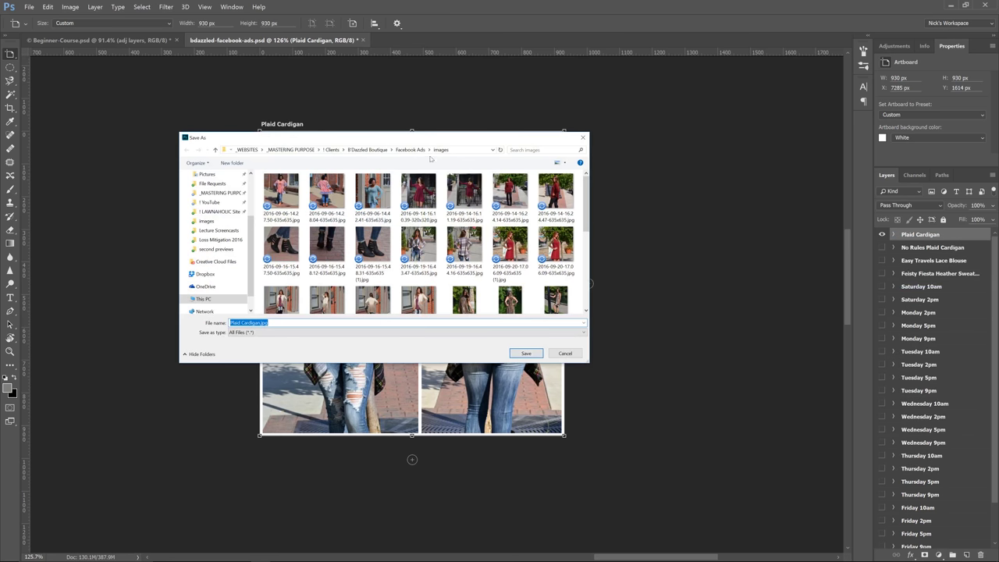
click(412, 150)
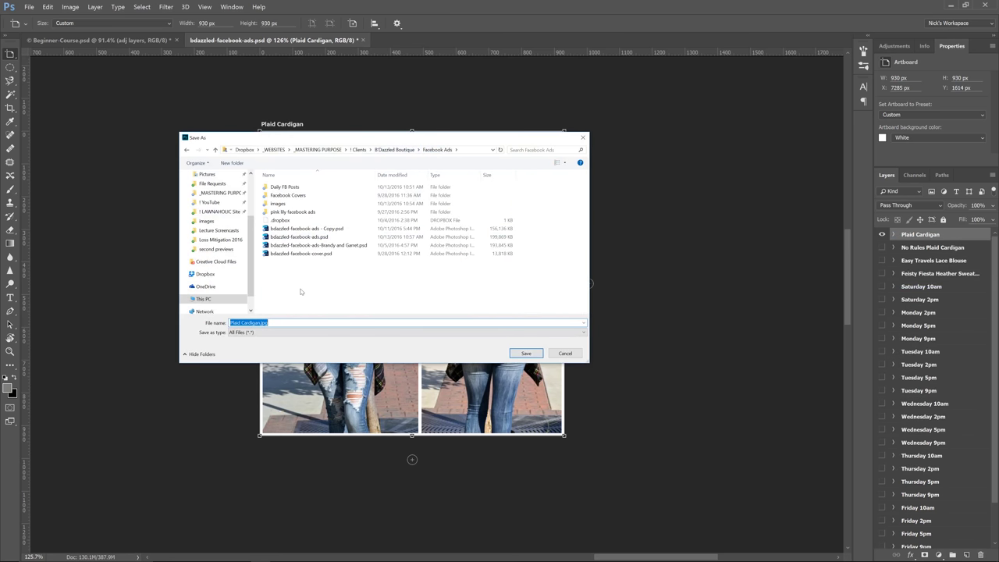
double_click(285, 187)
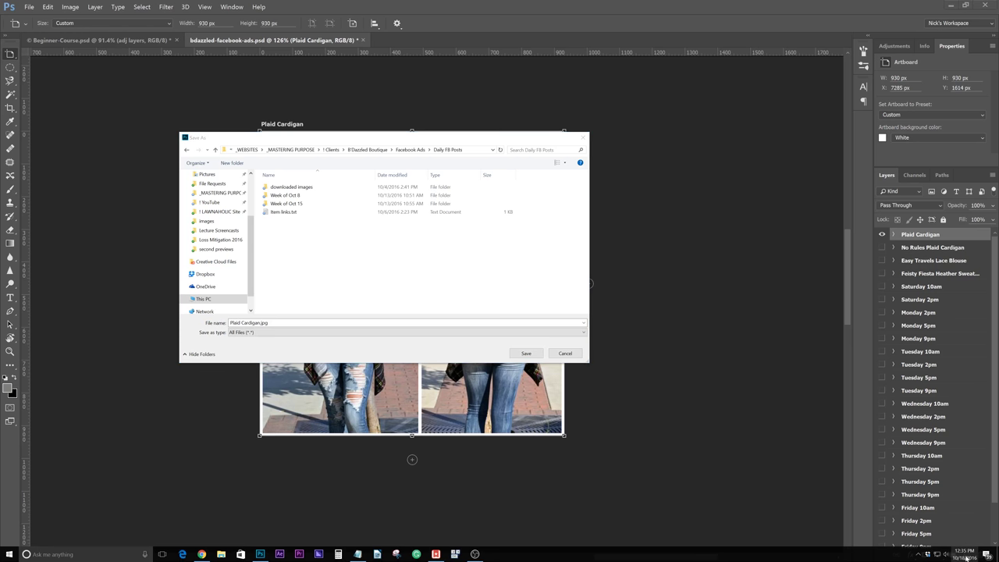
click(964, 554)
click(239, 164)
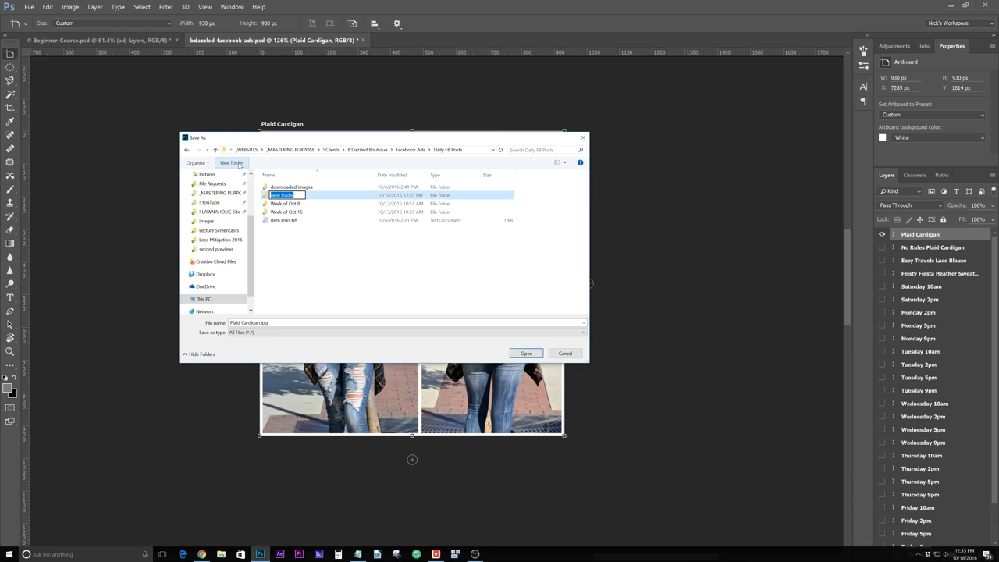
text(Week of O)
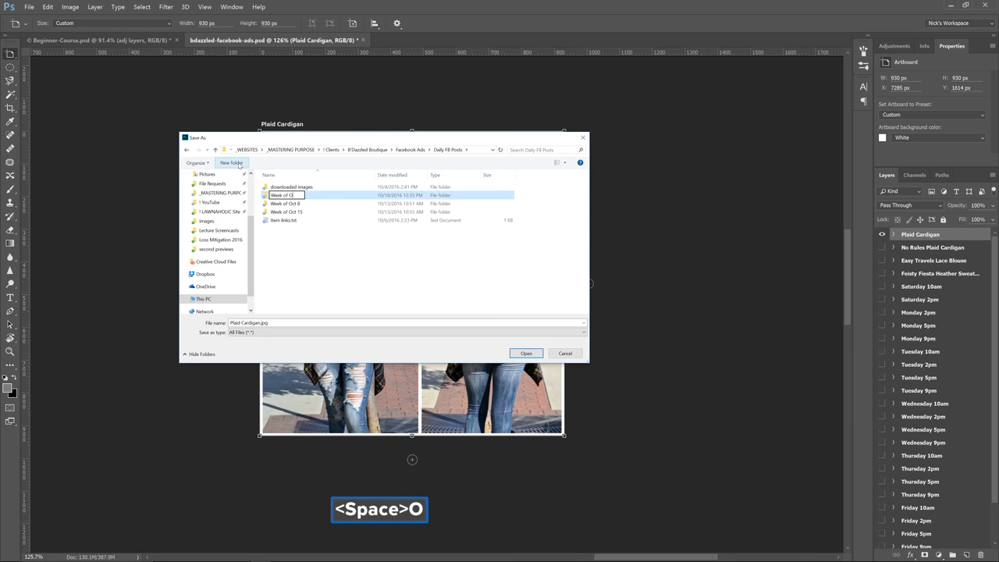
text(ct 22)
key(Return)
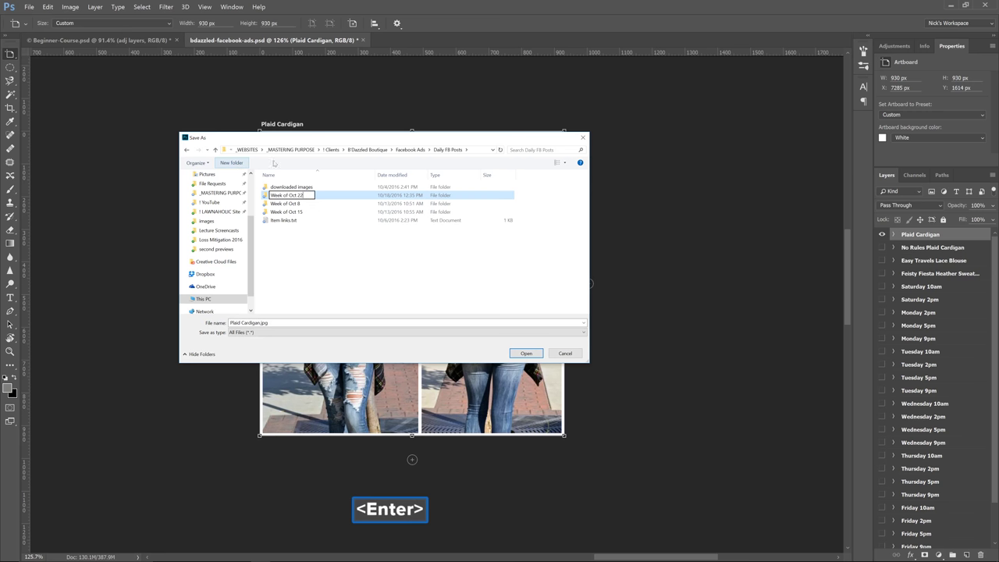
Step: Save Plaid Cardigan.jpg into the Week of Oct 22 folder and preview it in File Explorer
double_click(298, 212)
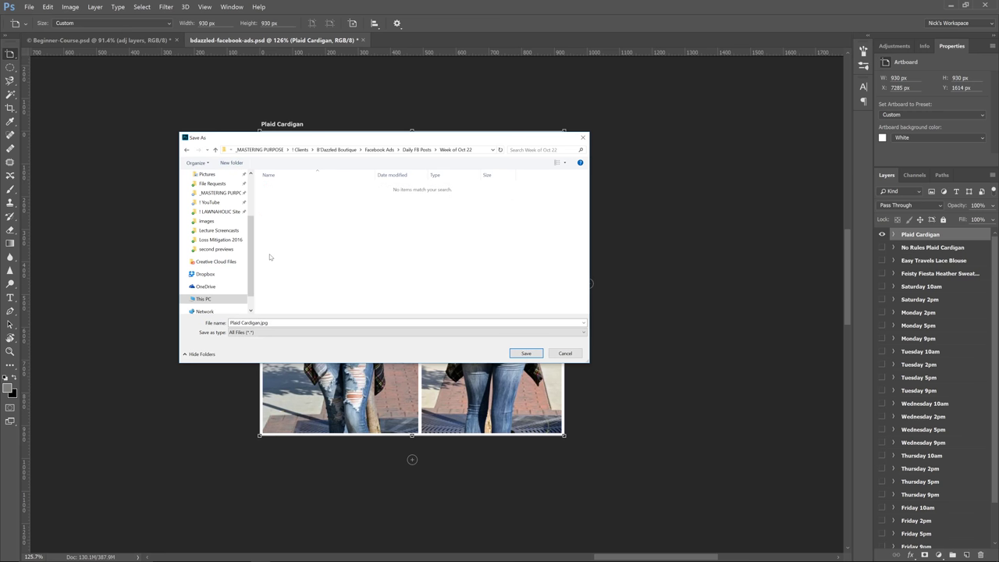
click(299, 323)
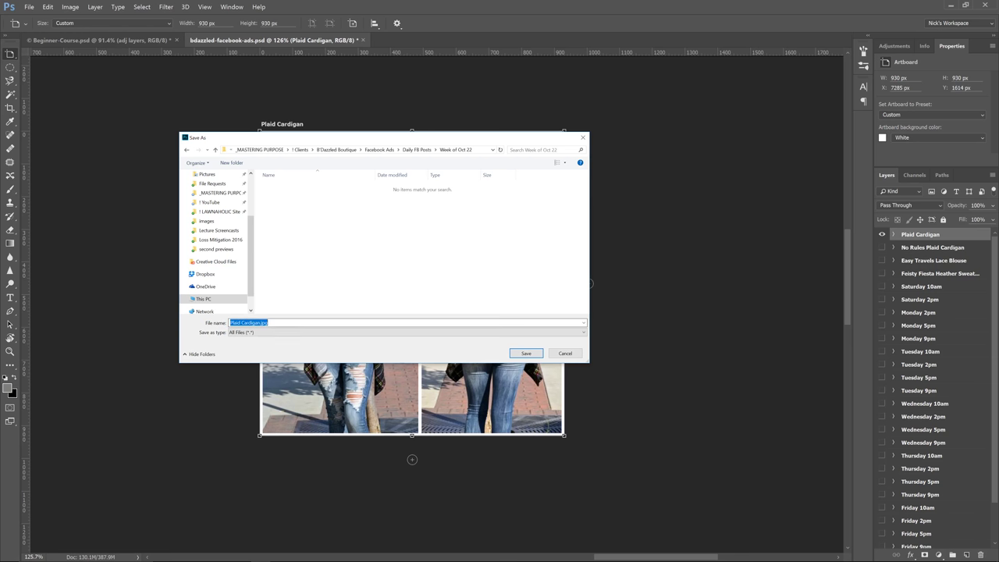
click(525, 354)
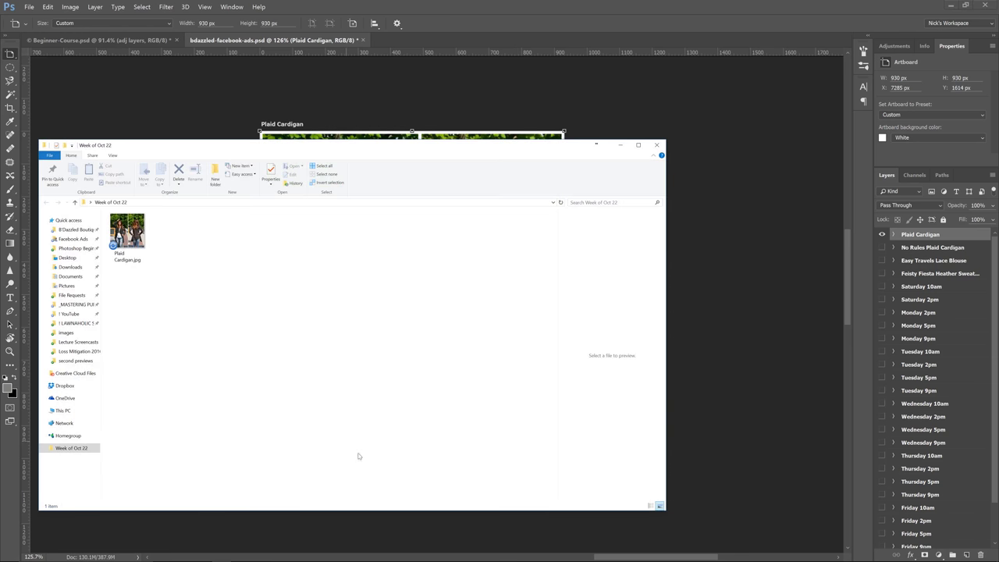
click(44, 220)
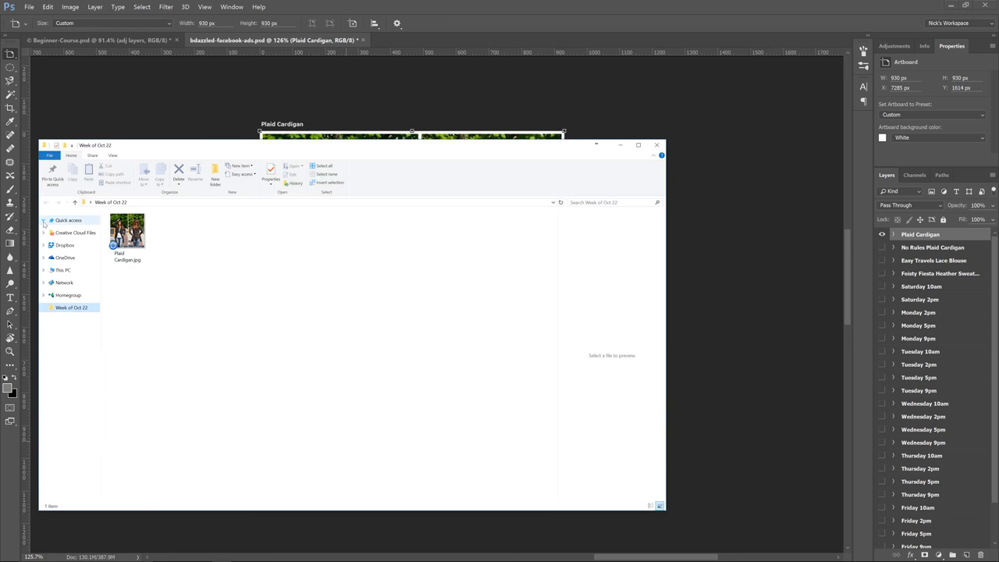
click(136, 245)
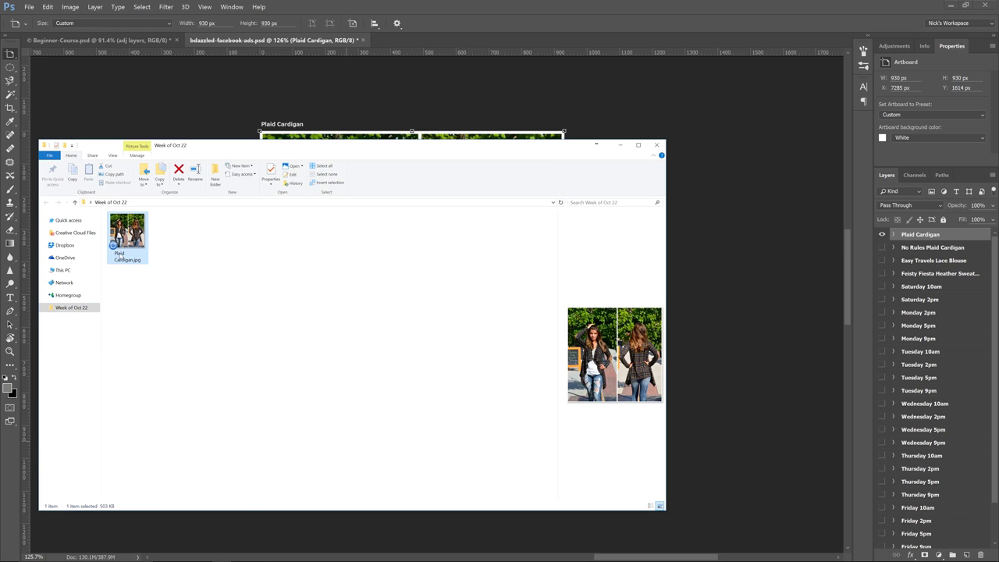
double_click(127, 234)
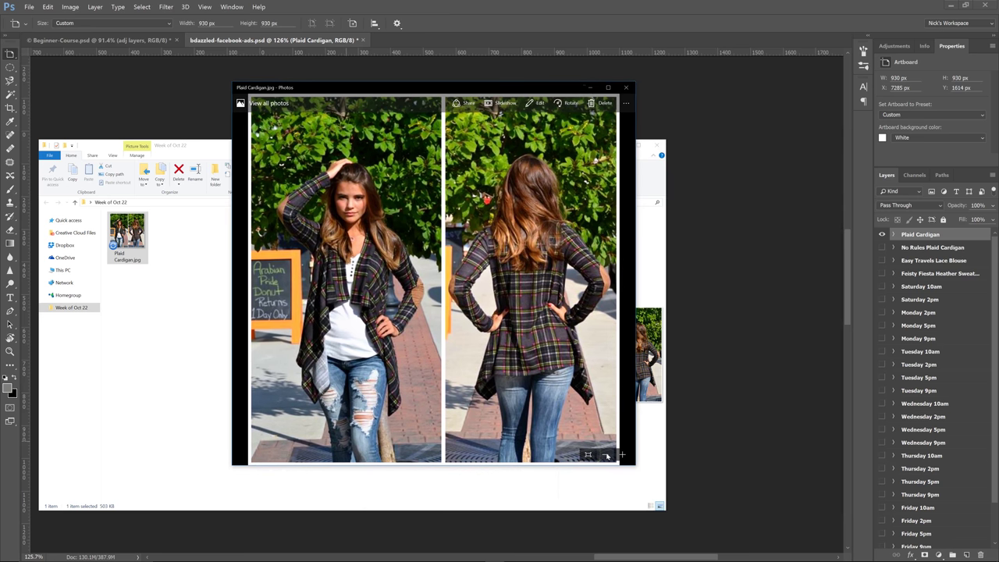
click(605, 454)
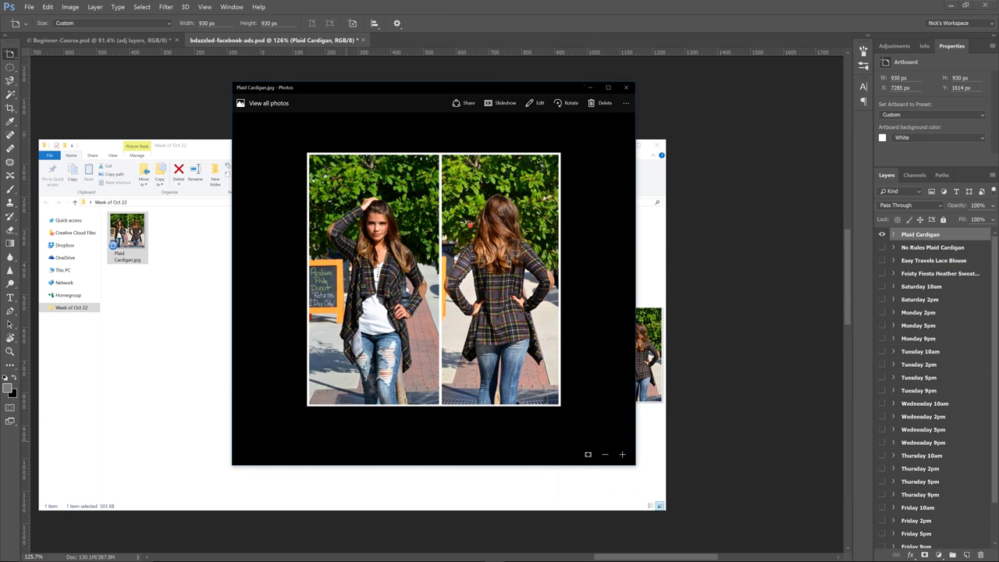
click(626, 86)
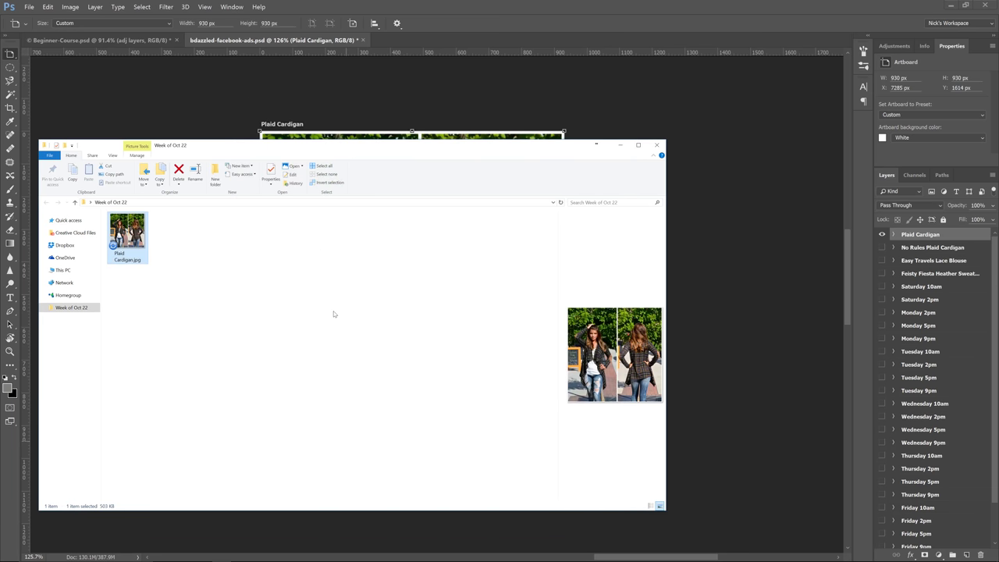